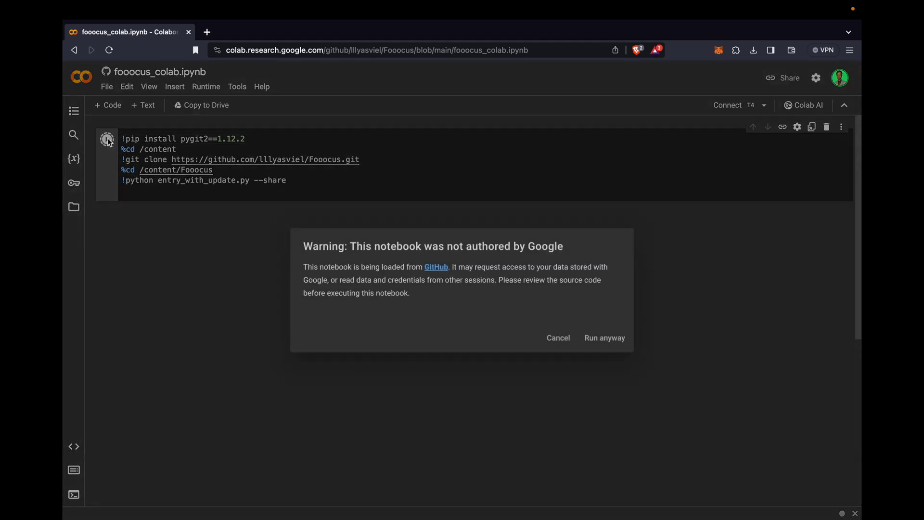
- Run the Fooocus Colab notebook despite the authorship warning
click(604, 338)
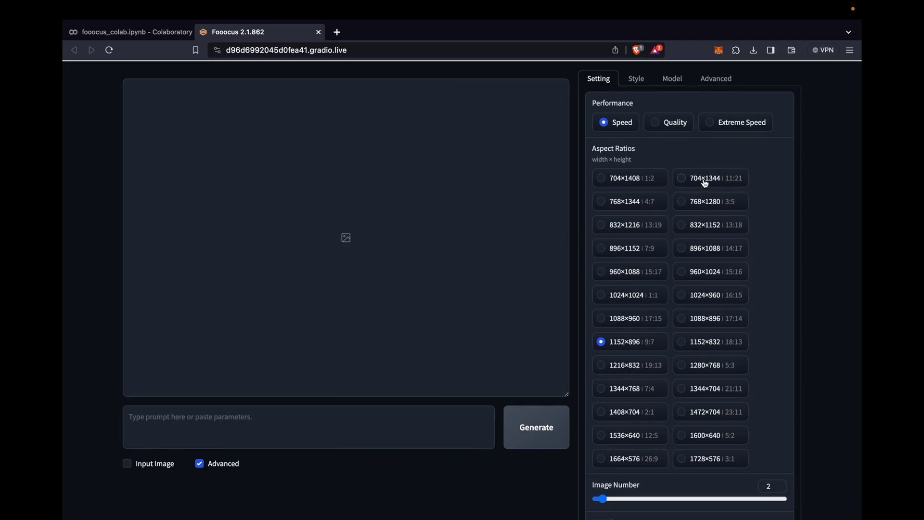
click(635, 77)
click(671, 78)
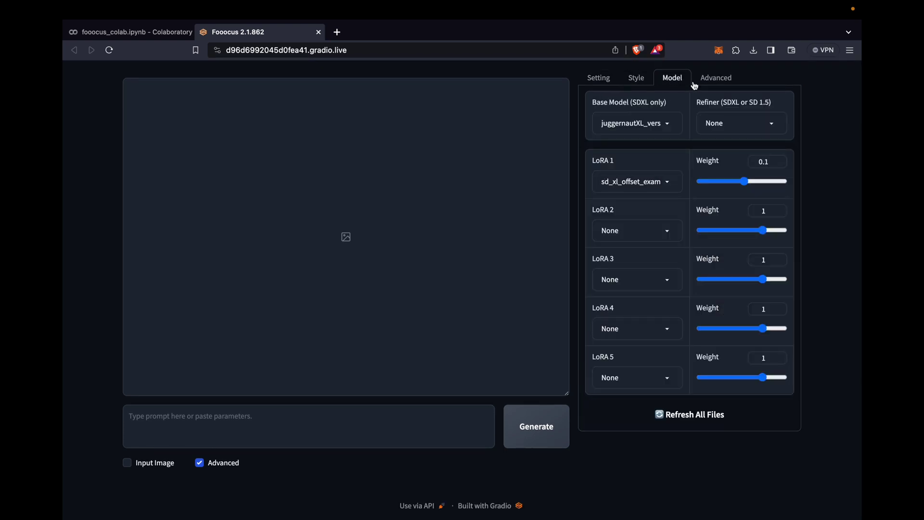
click(715, 77)
click(599, 77)
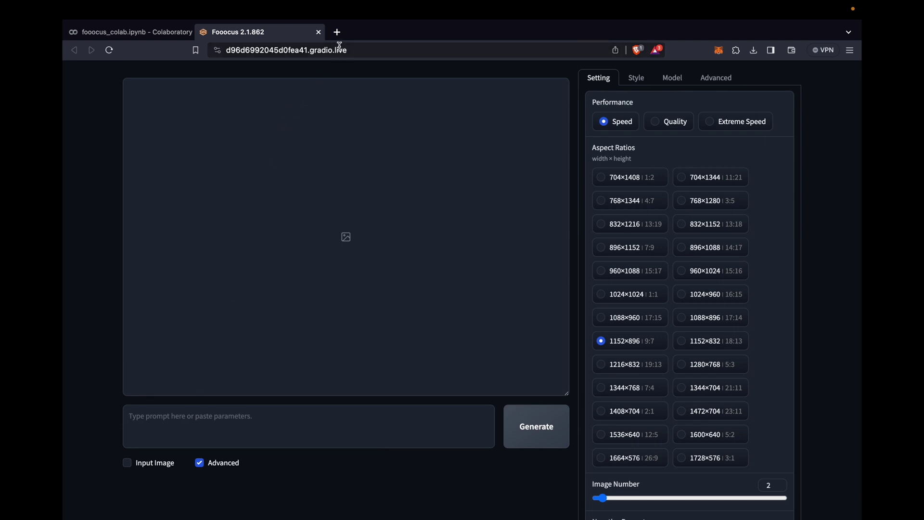
- Ask ChatGPT for an image prompt of an Indian girl in a meadow
click(339, 31)
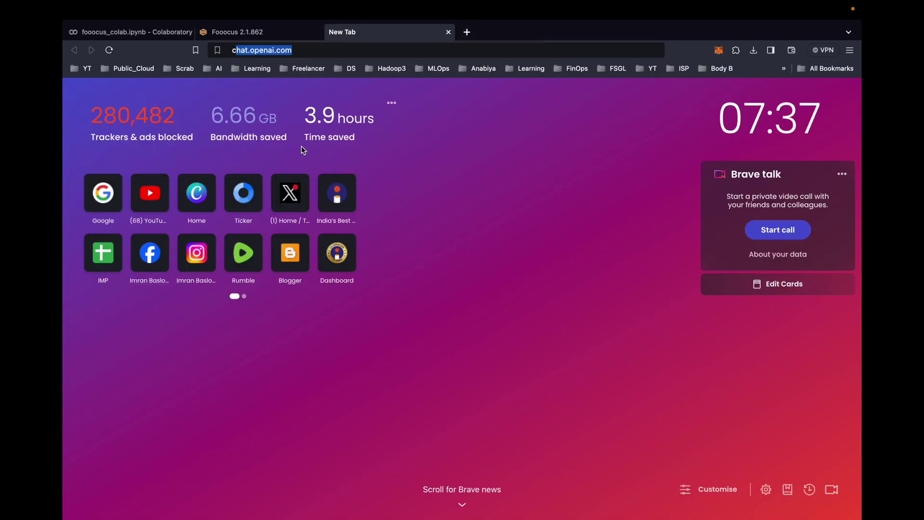
text(ch)
key(Return)
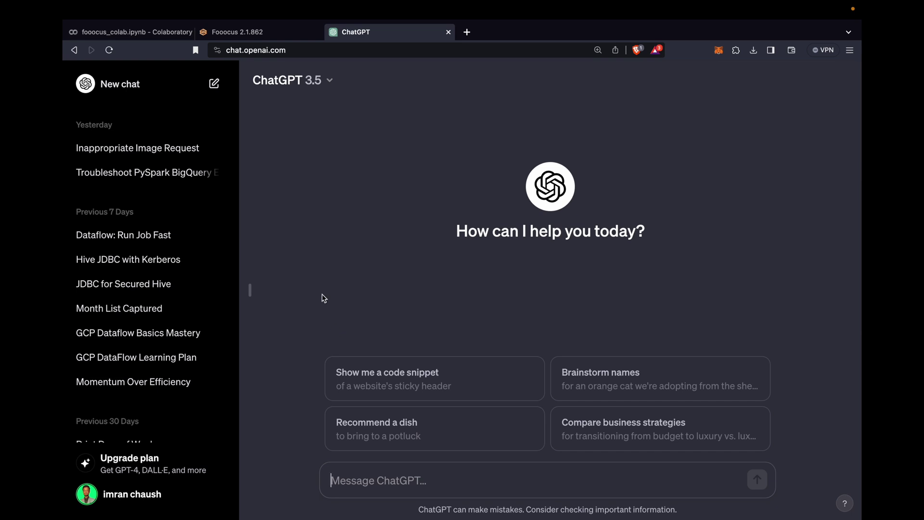
click(419, 480)
text(create on image prompt for log hair indian butiful)
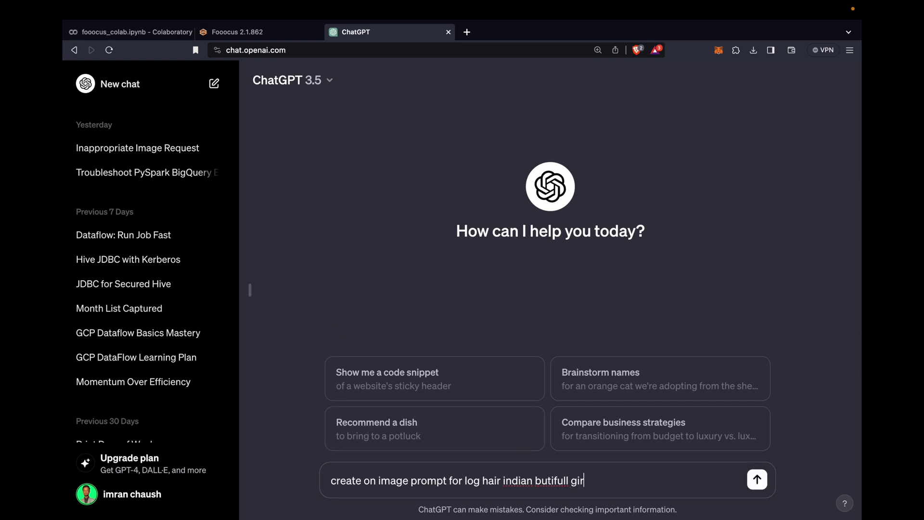
text(l)
key(Return)
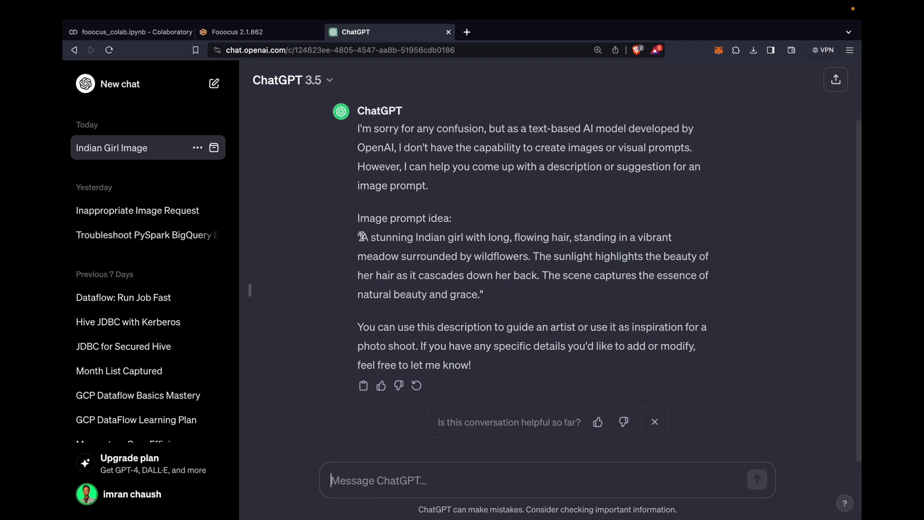
- Copy ChatGPT's wildflower meadow prompt into the Fooocus prompt field
drag(361, 236, 479, 296)
key(ctrl+c)
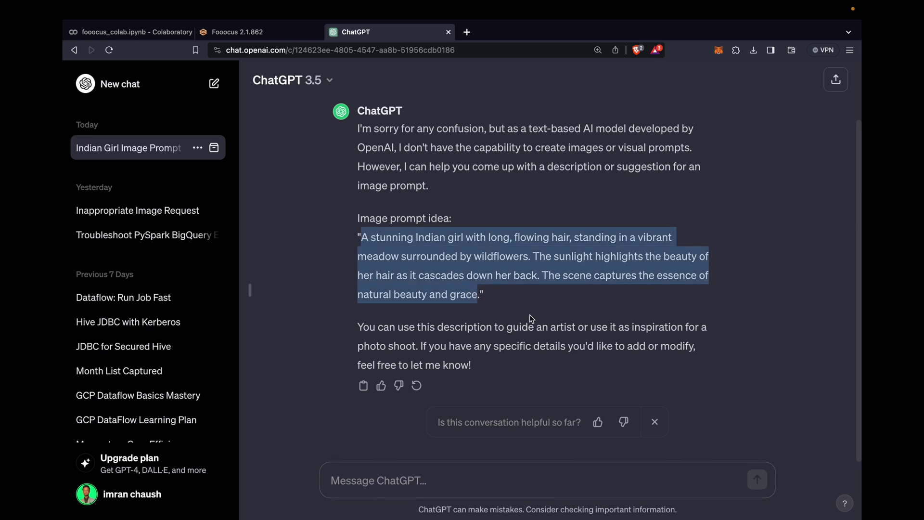
click(238, 32)
key(ctrl+v)
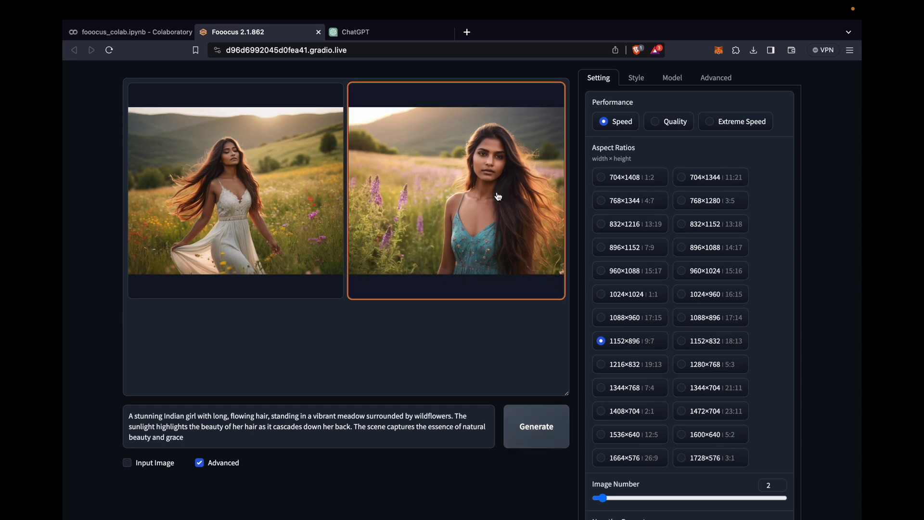
- Save the left meadow image to the 'ai image' folder and begin saving the right one
right_click(266, 164)
click(316, 186)
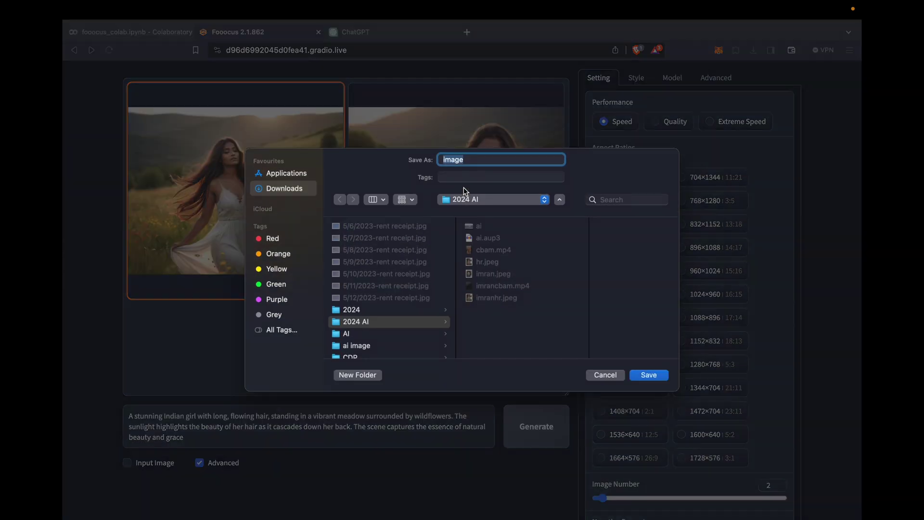
click(356, 345)
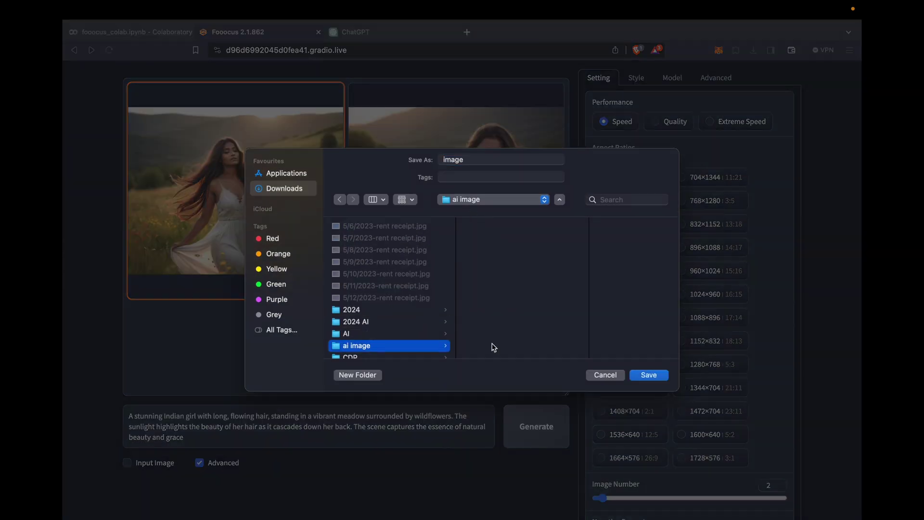
click(648, 375)
right_click(477, 161)
click(509, 179)
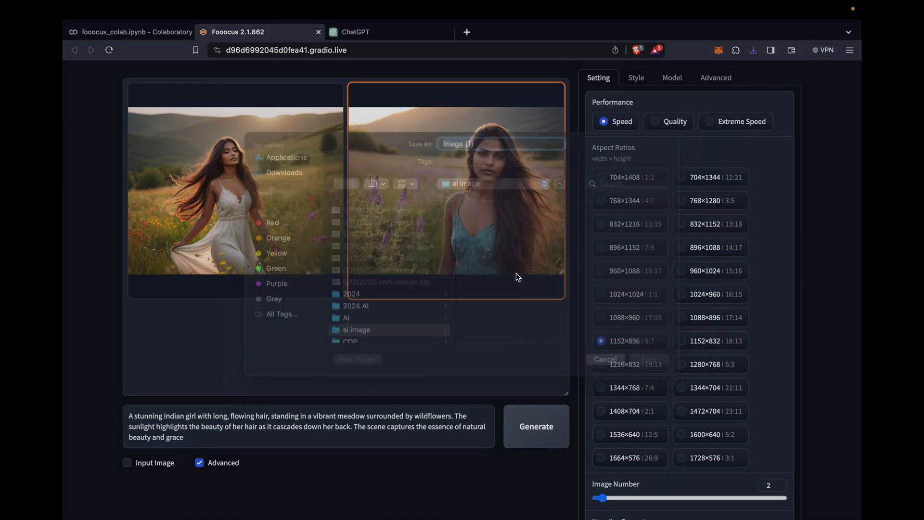
- Save the right image, then load image (1).png into the first Image Prompt slot
click(646, 375)
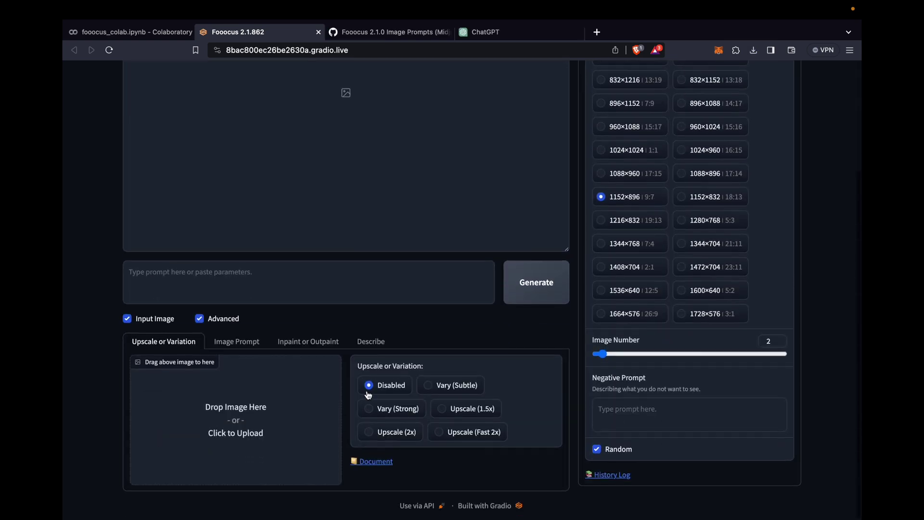
click(236, 340)
scroll(250, 289, down, 3)
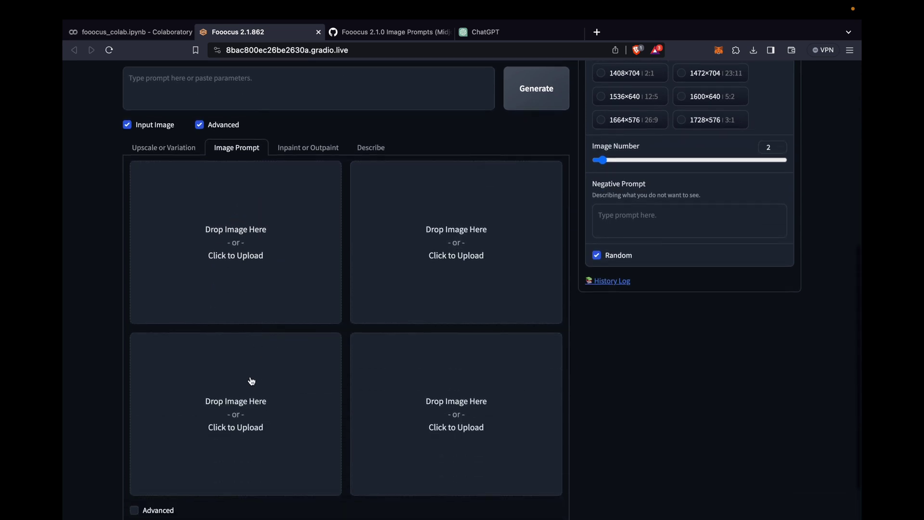
click(250, 256)
double_click(230, 142)
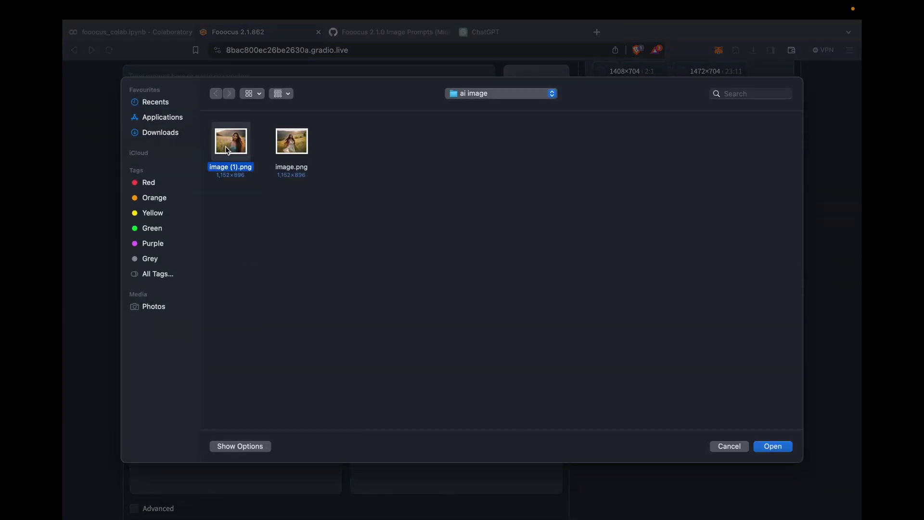
scroll(432, 333, up, 8)
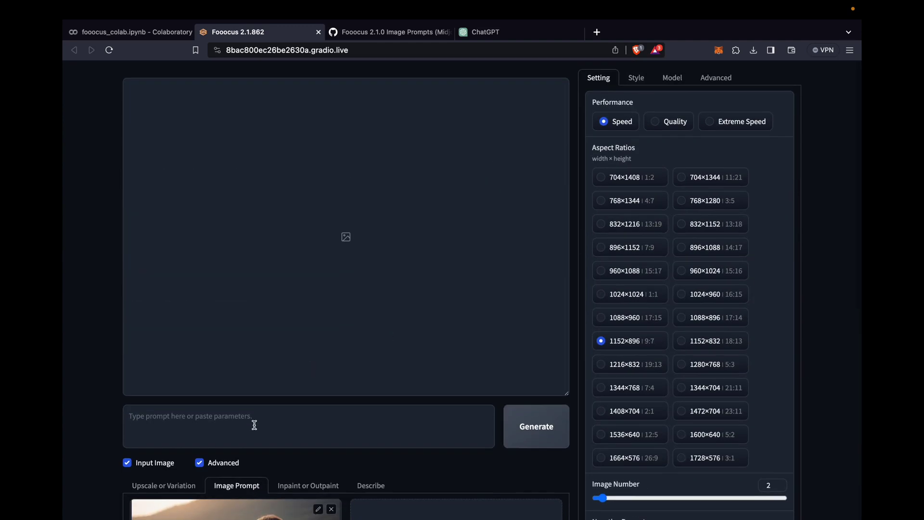
text(in club)
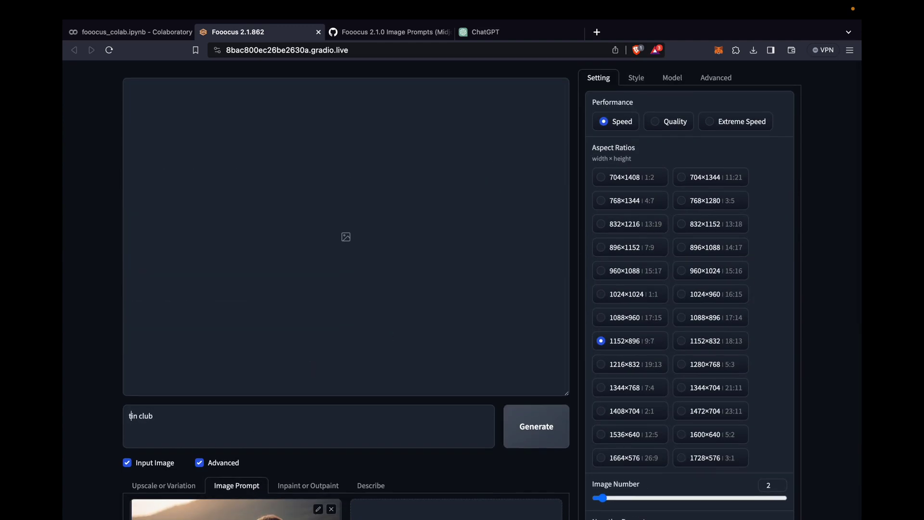
- Generate images for 'this girl in club' guided by the meadow portrait
click(536, 426)
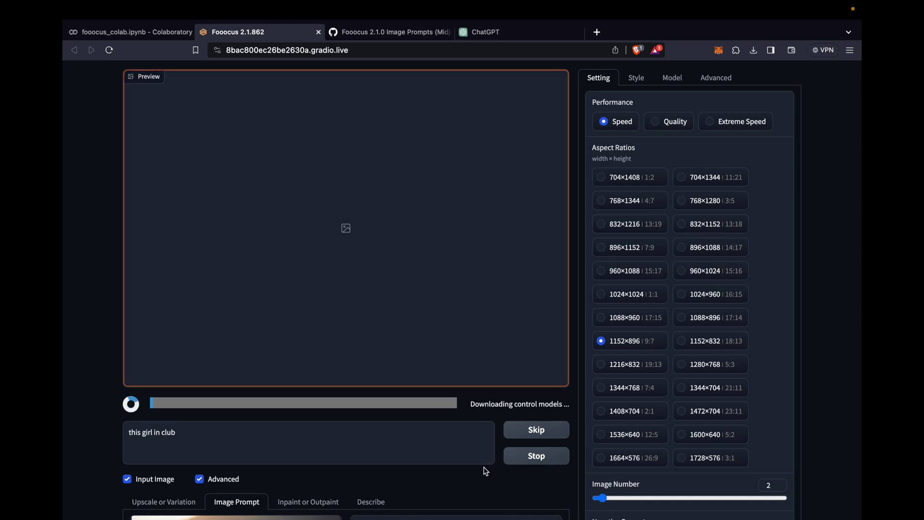
scroll(485, 470, down, 5)
scroll(484, 471, down, 5)
- Tick Advanced under the Image Prompt slots to show stop and weight settings
click(134, 460)
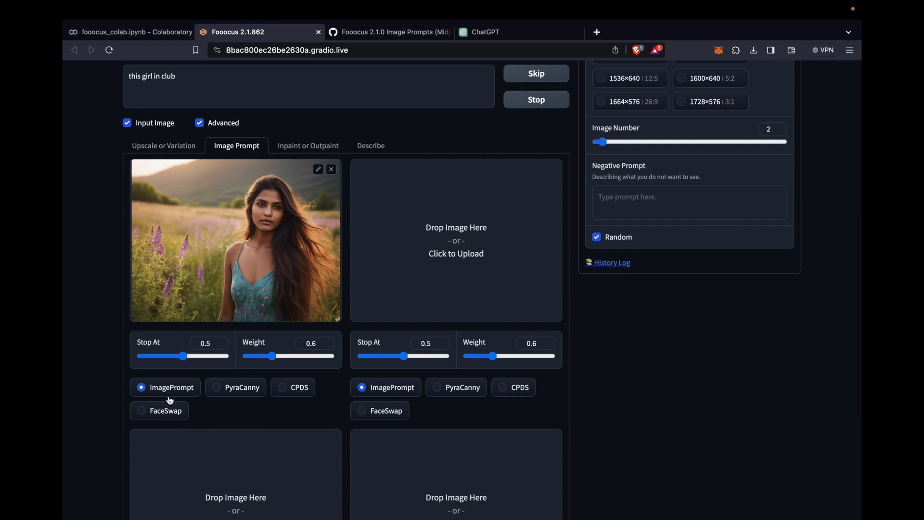
scroll(343, 252, up, 10)
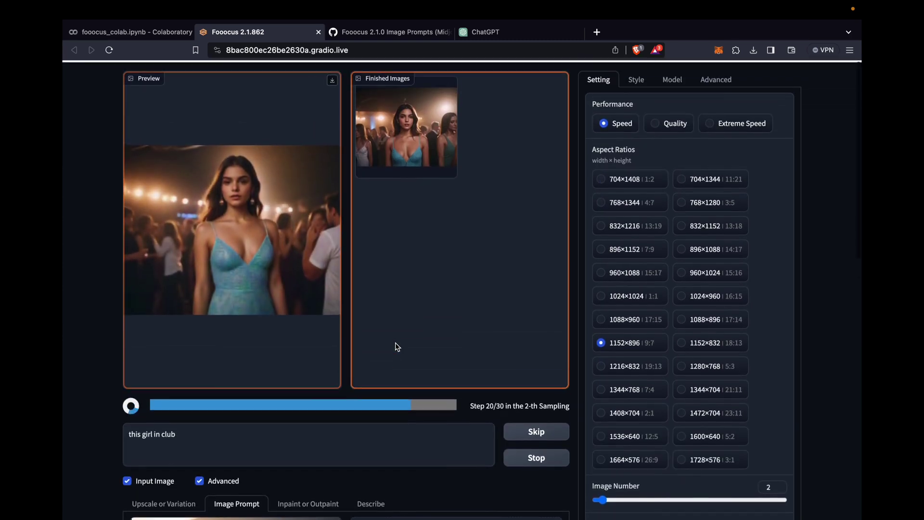
scroll(395, 342, down, 5)
scroll(395, 342, up, 3)
scroll(395, 342, up, 3)
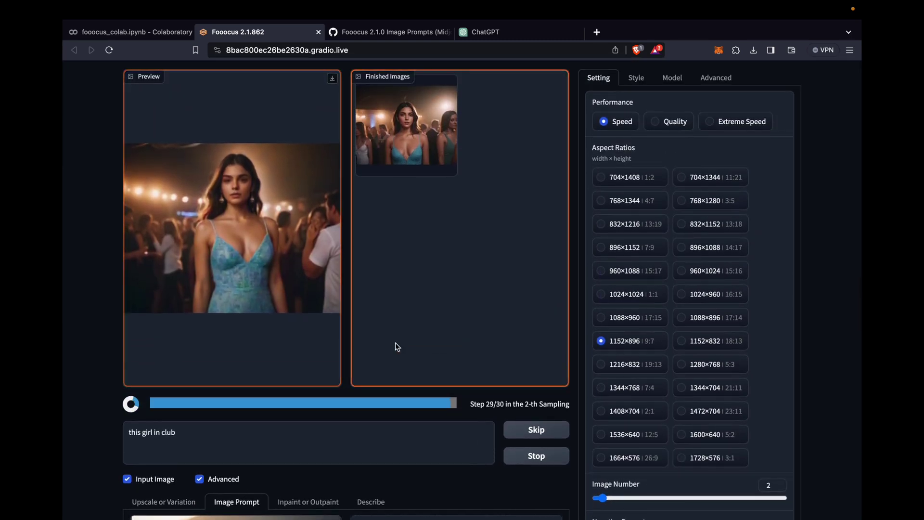